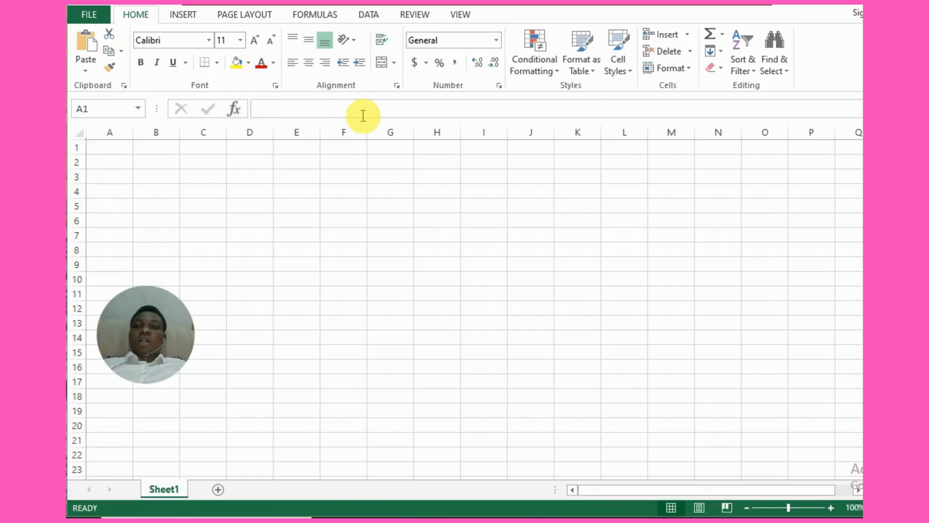
Enter the formula =SUM(A1:A4) in cell E4, accepting the suggested correction of the range separator
left_click(296, 189)
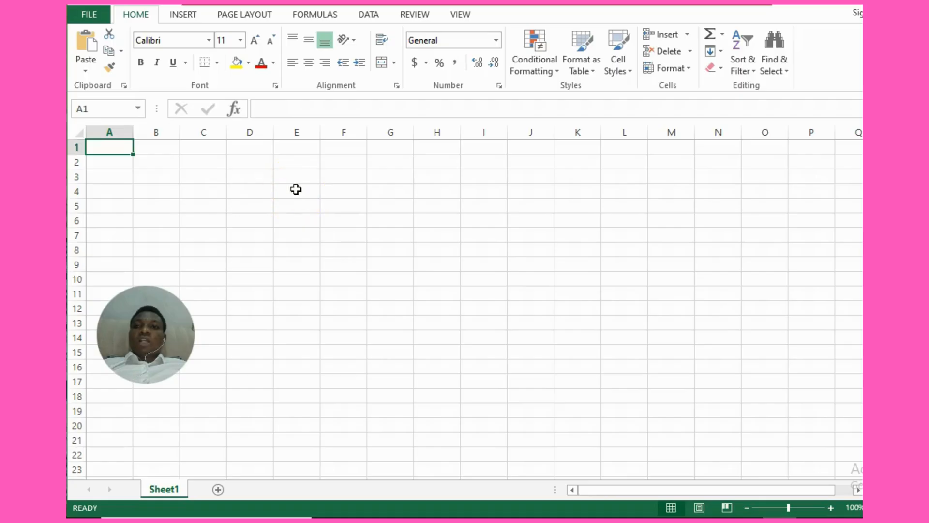
left_click(296, 189)
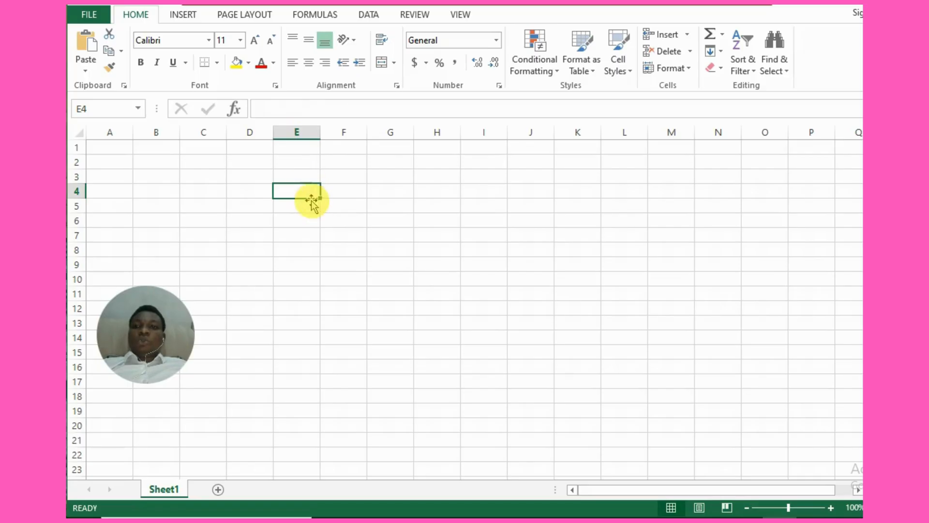
type("s")
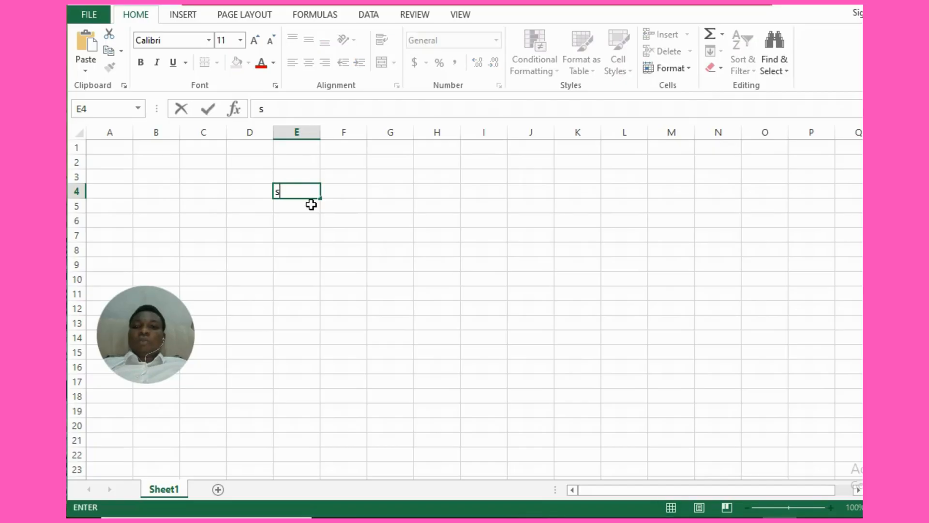
key("BackSpace")
type("=")
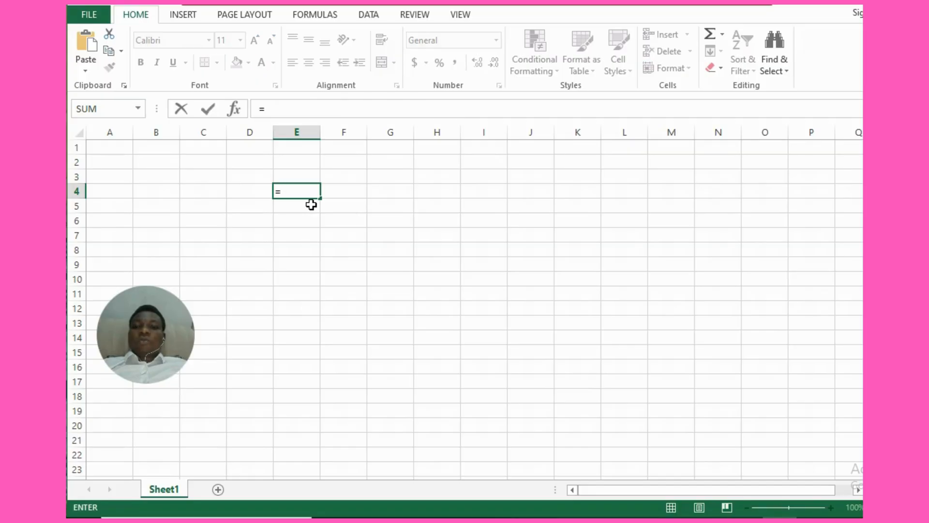
type("su")
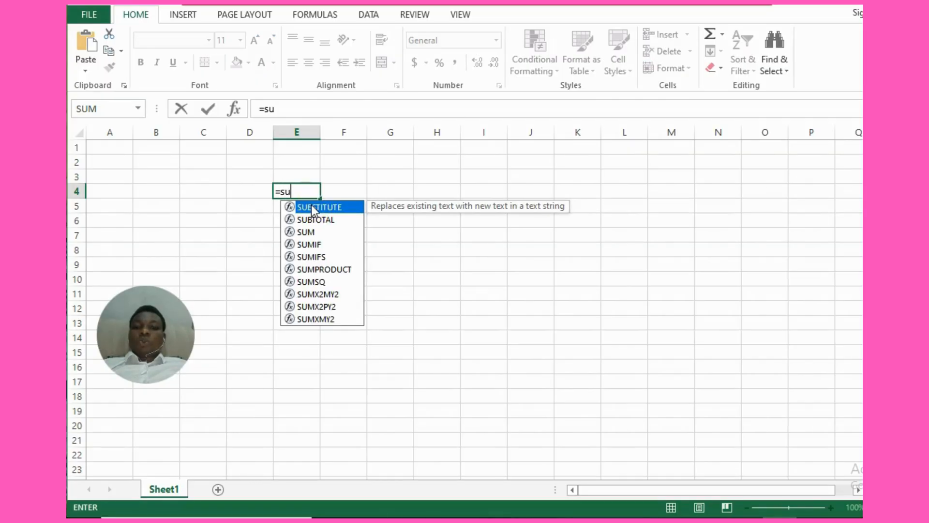
type("m")
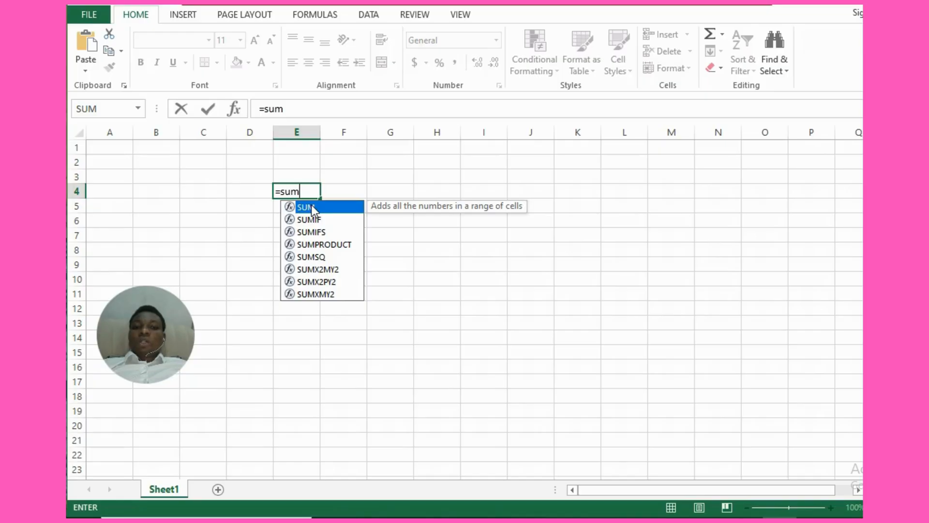
type("(")
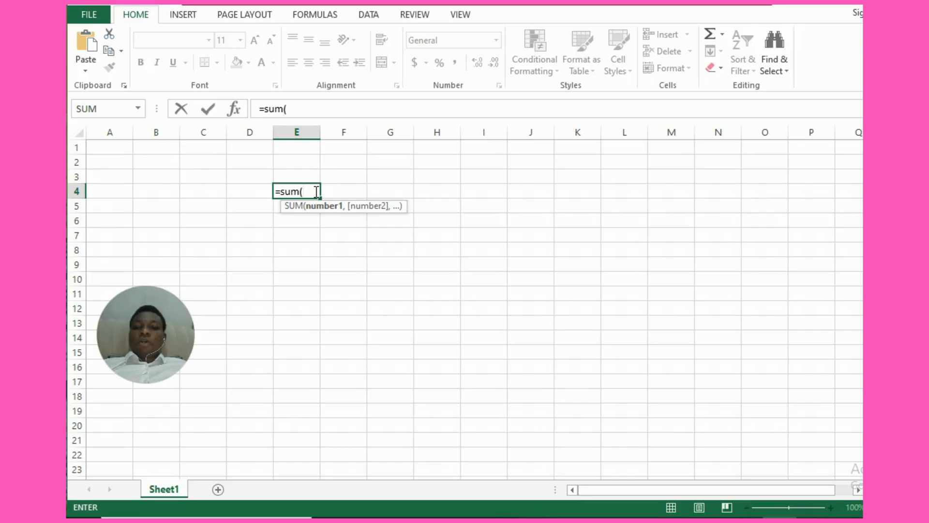
type("A")
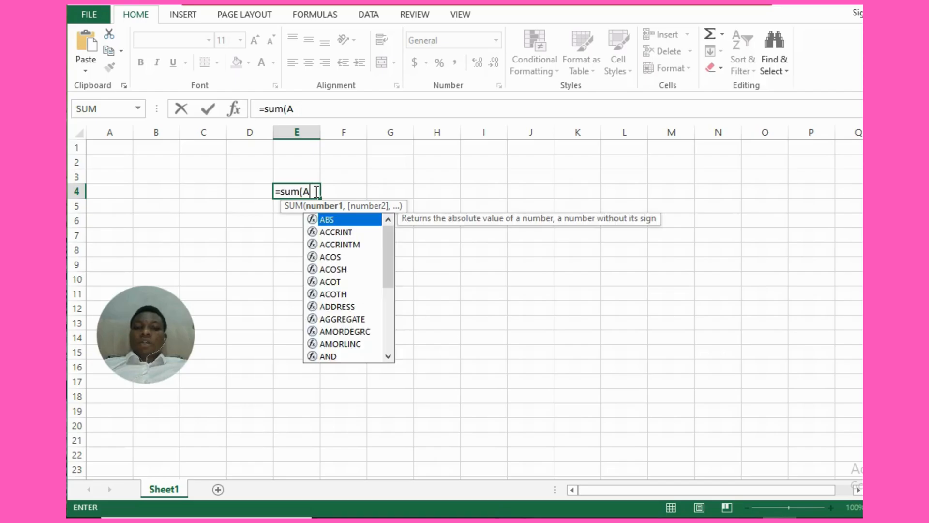
type("!")
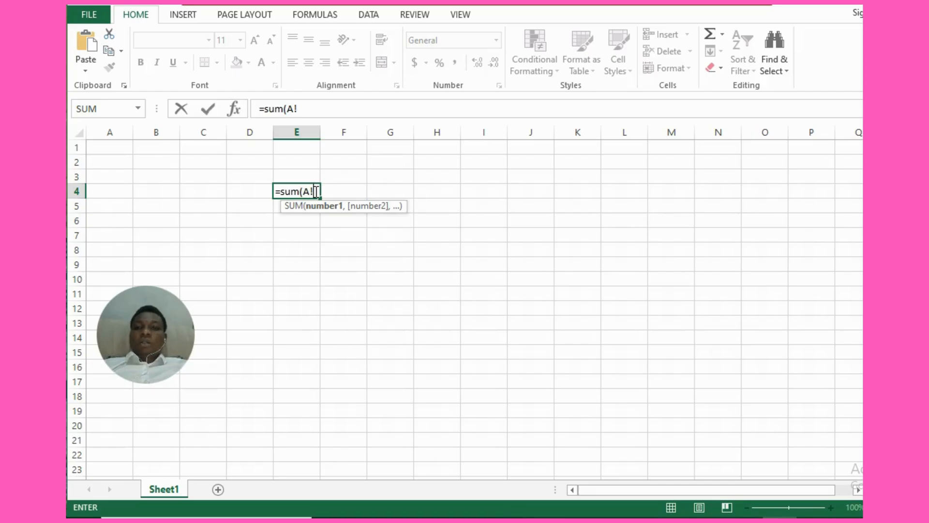
key("BackSpace")
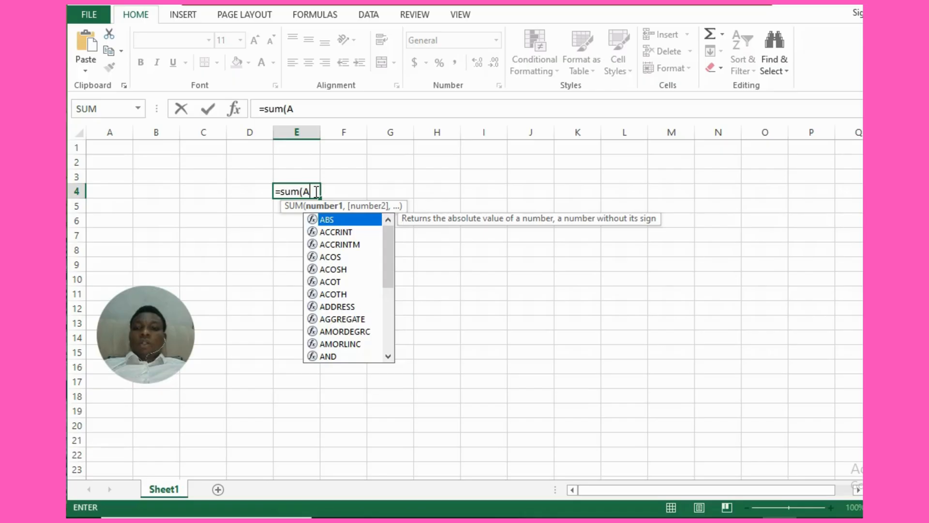
type("1")
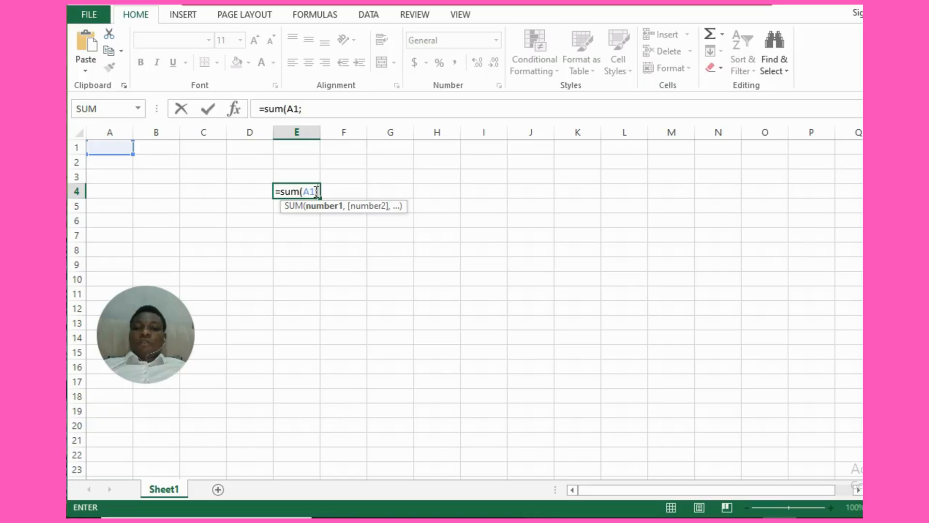
type("A")
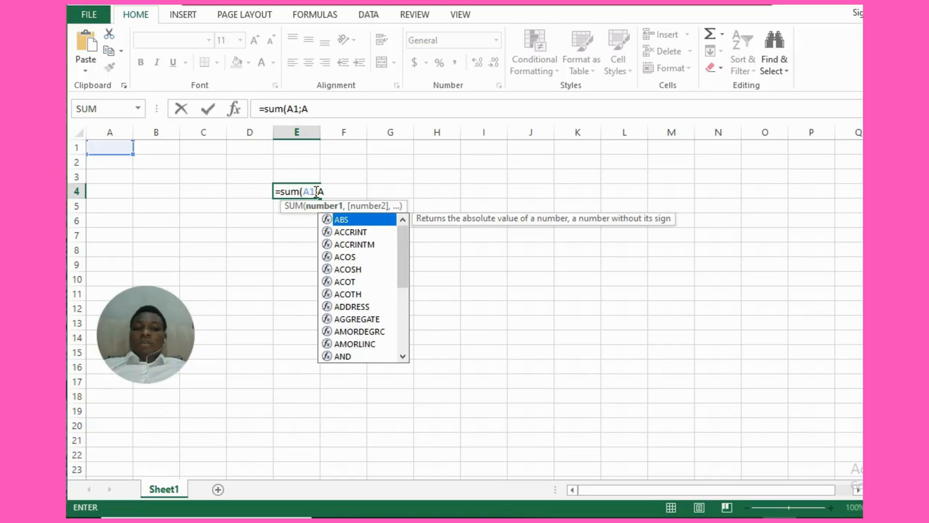
type("5")
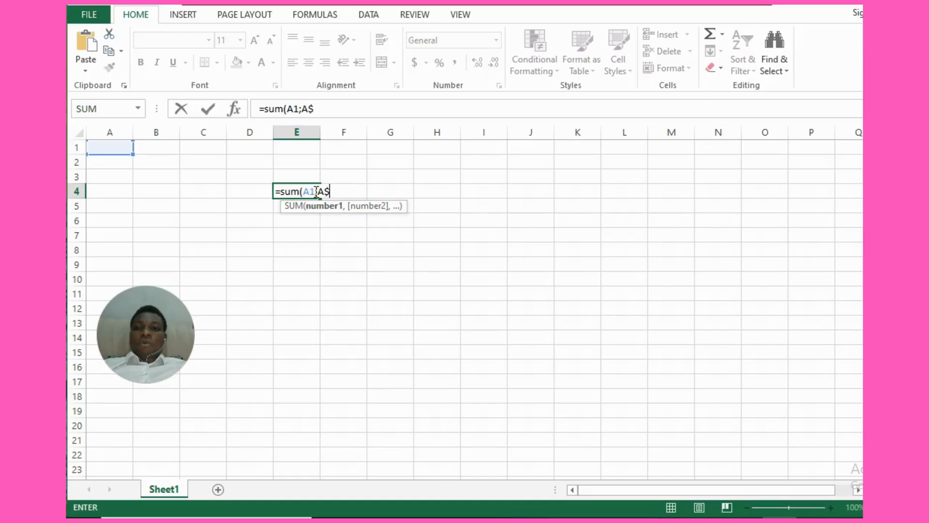
key("BackSpace")
type("5")
key("BackSpace")
type("4)")
key("Return")
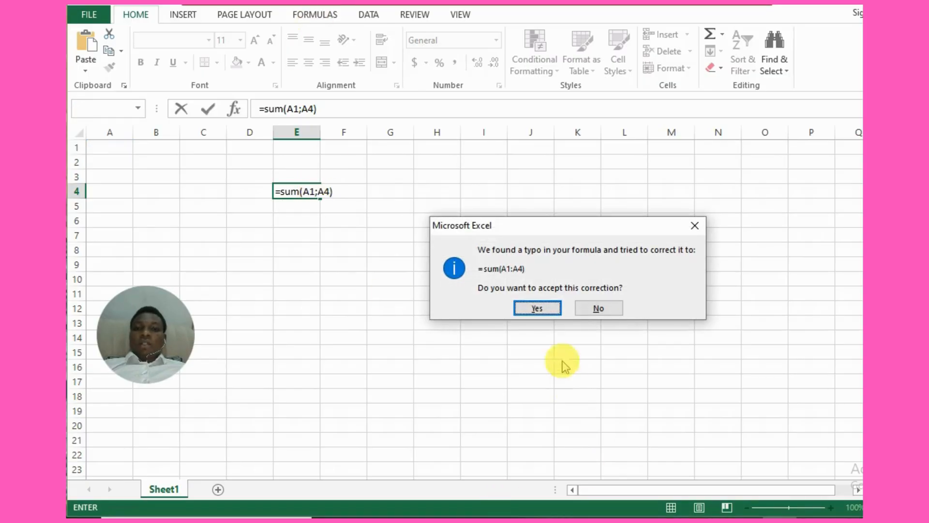
left_click(538, 307)
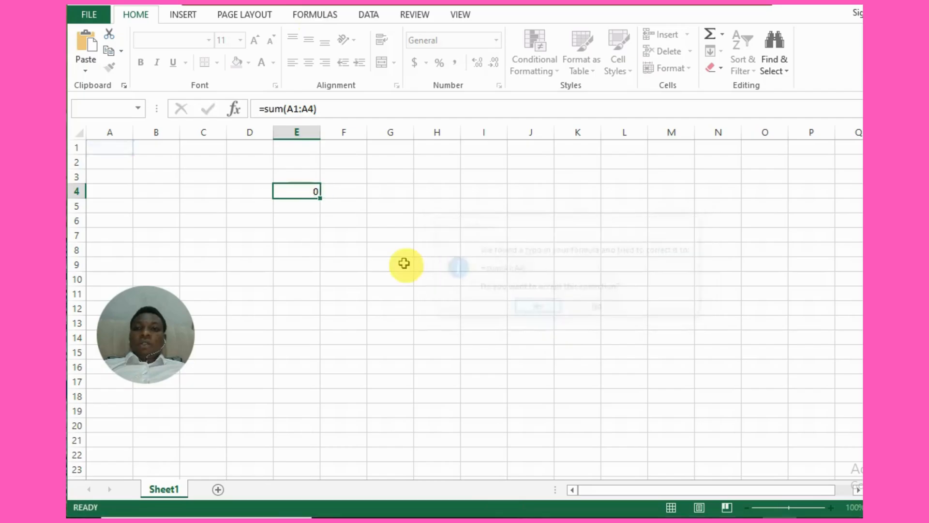
Open cell E4's formula for editing to inspect its referenced range, then confirm it unchanged
left_click(314, 192)
double_click(314, 192)
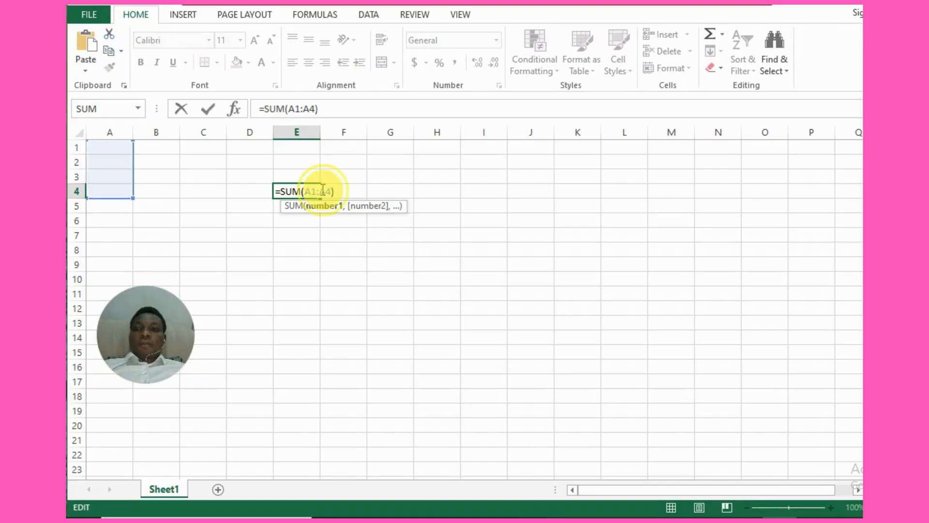
left_click(321, 191)
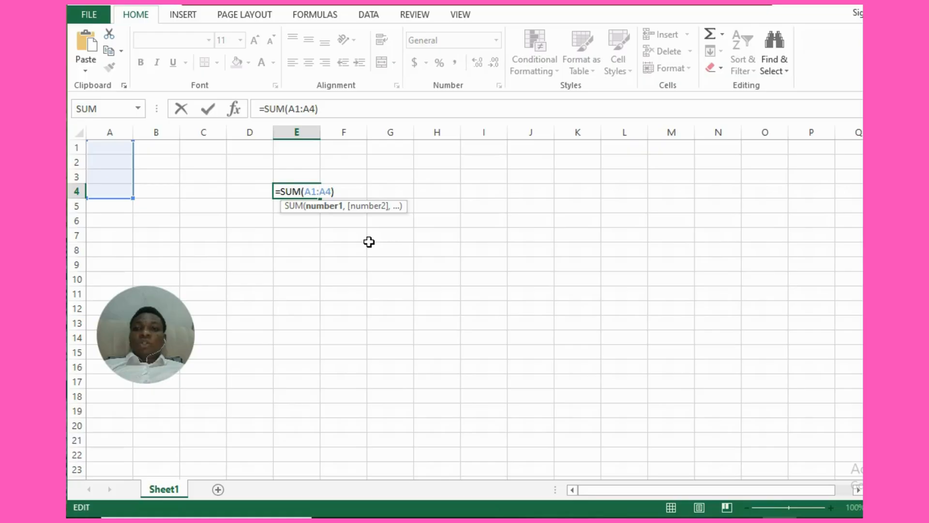
key("Return")
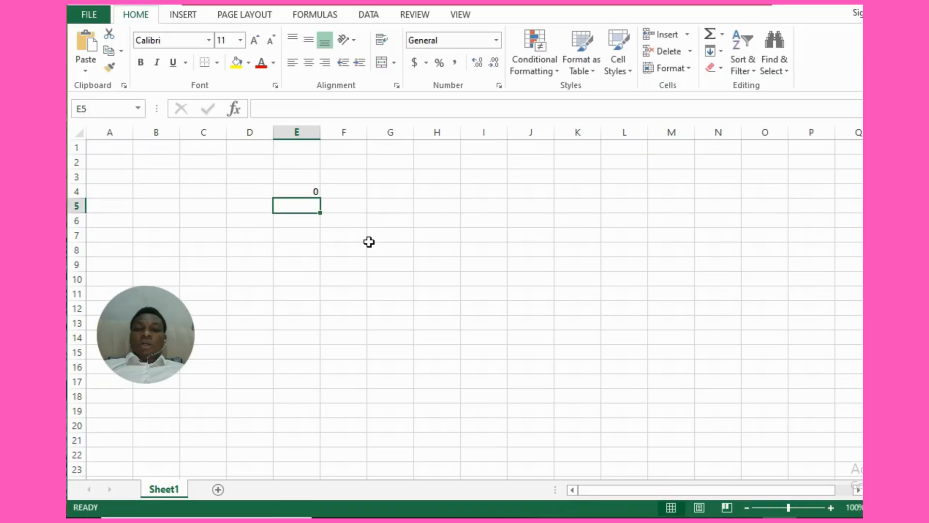
left_click(302, 191)
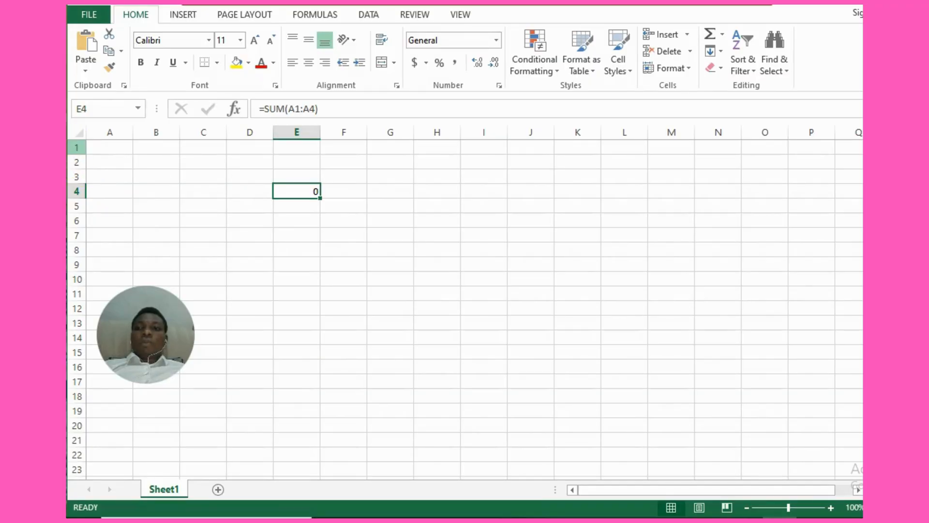
Select row 1, column A and single cells in row 1 in turn to compare rows, columns and cells
left_click(77, 147)
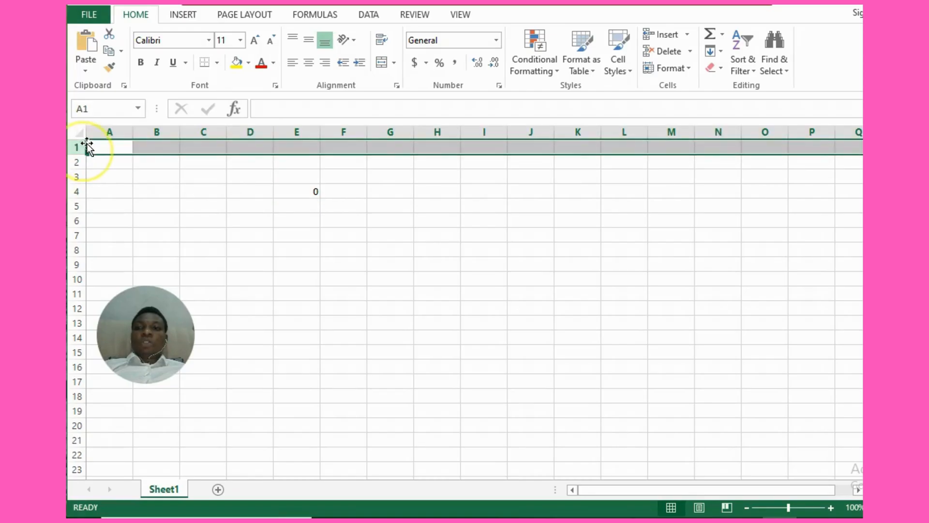
left_click(110, 130)
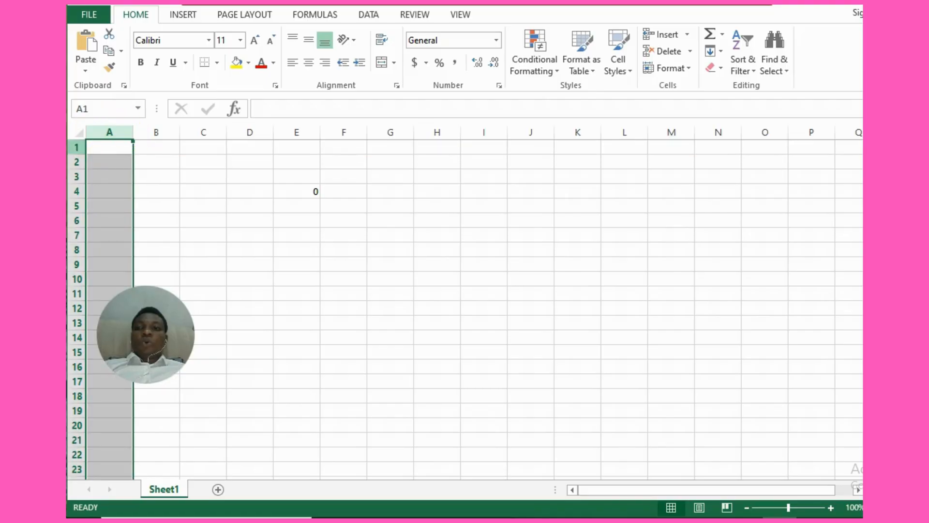
left_click(76, 147)
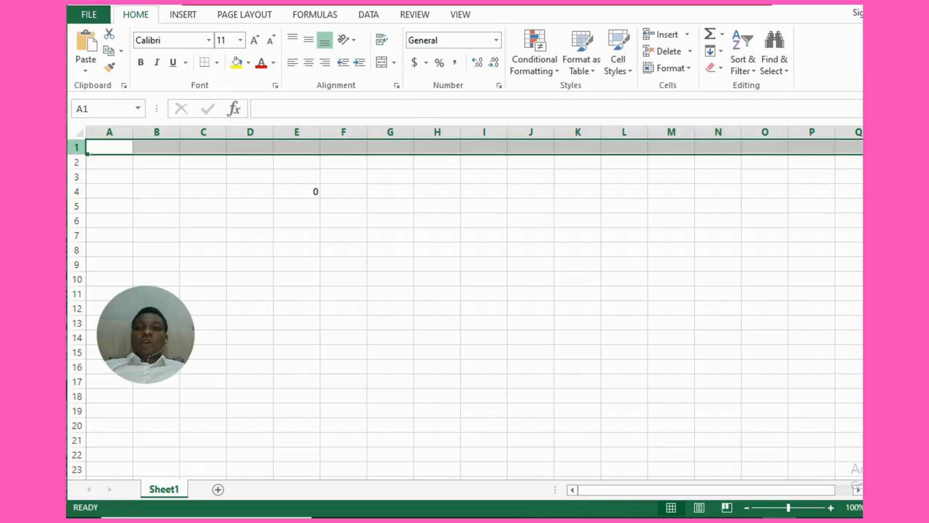
left_click(103, 132)
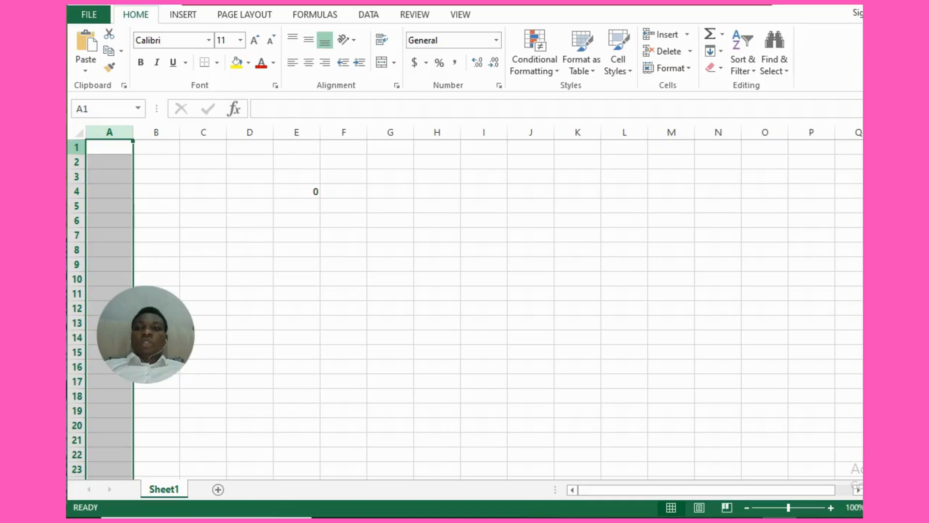
left_click(76, 147)
left_click(108, 132)
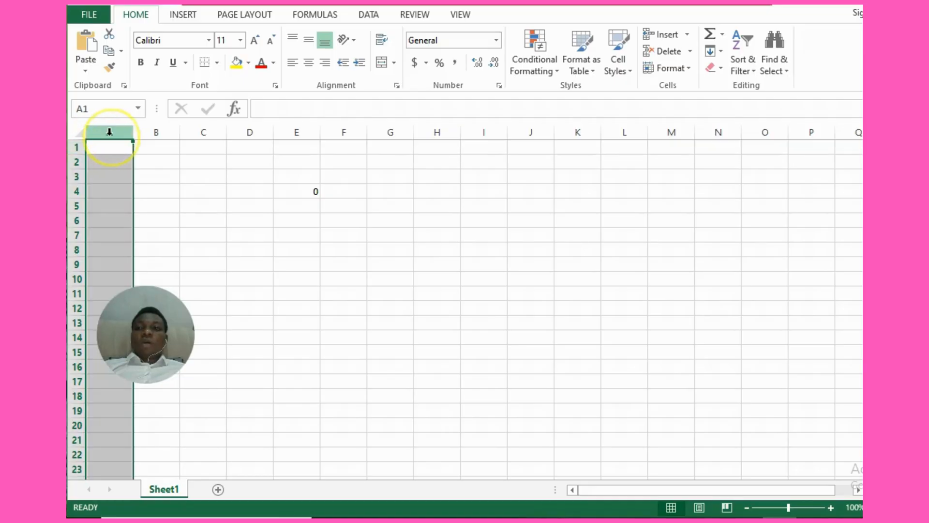
left_click(169, 148)
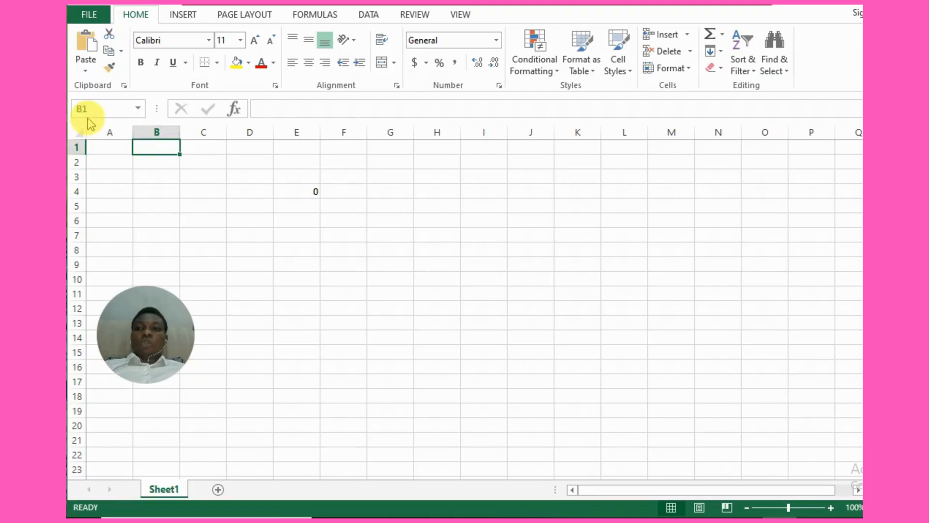
left_click(208, 153)
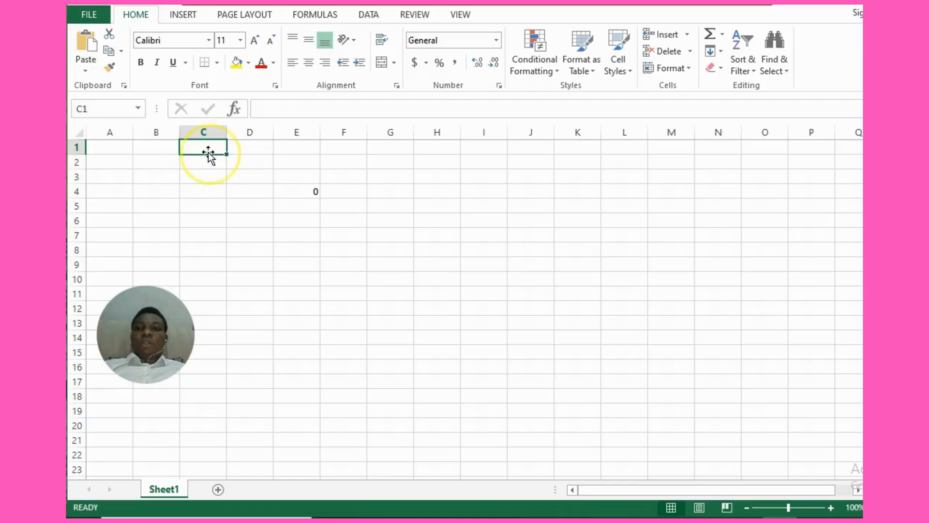
left_click(139, 147)
Enter the items YAM, RICE and EGGS in cells B3, B4 and B5
left_click(141, 174)
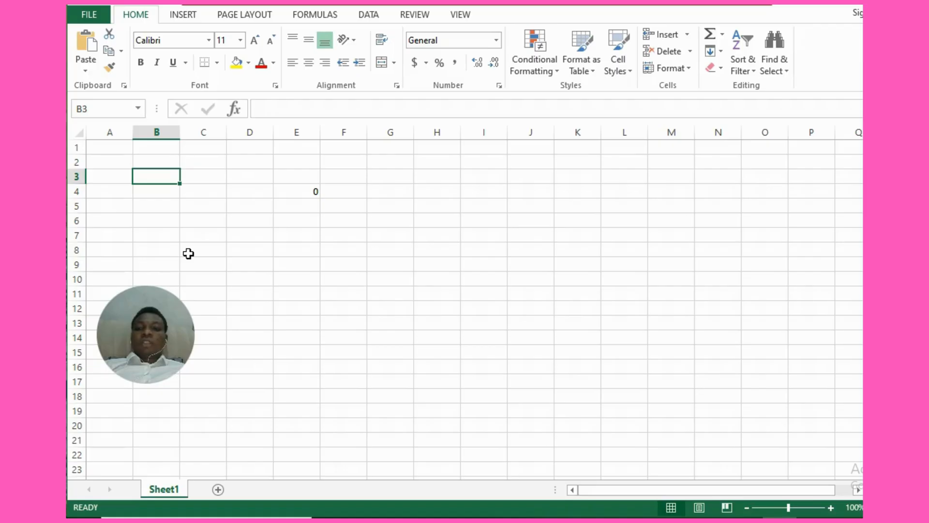
type("a")
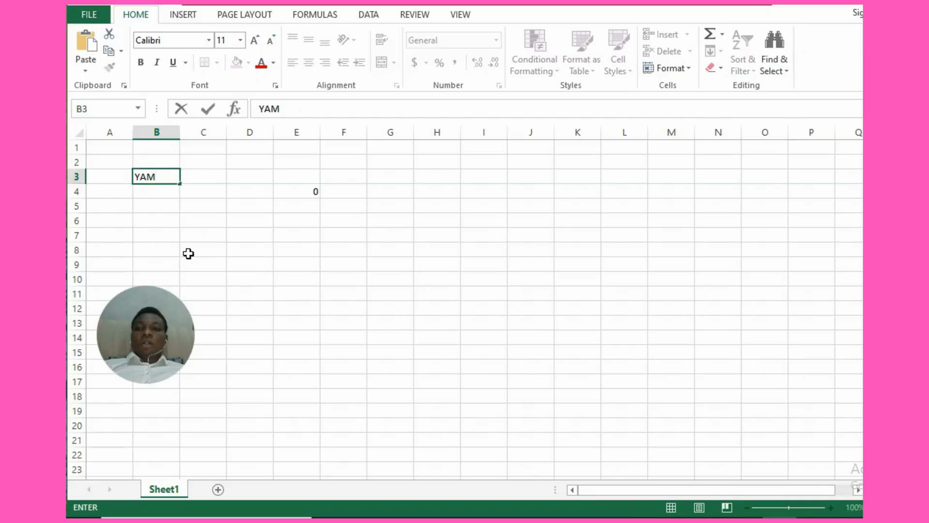
key("Return")
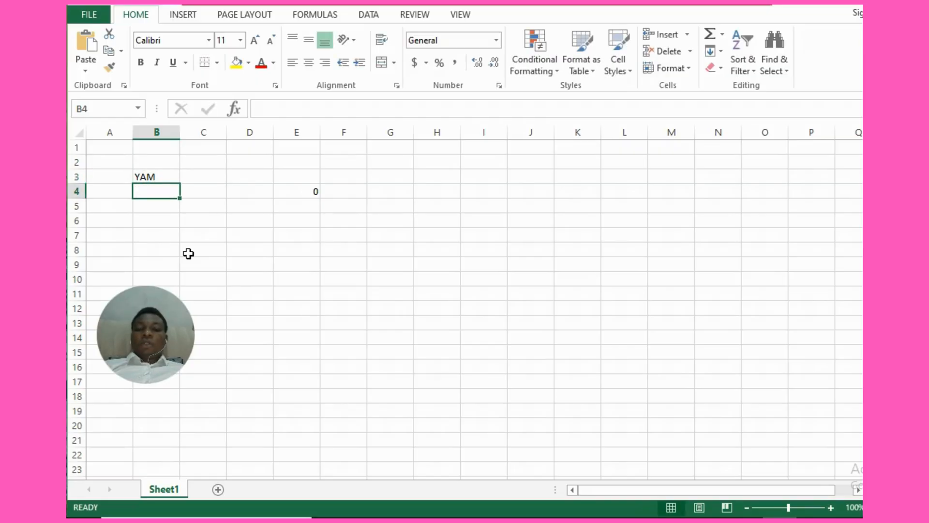
type("RICE")
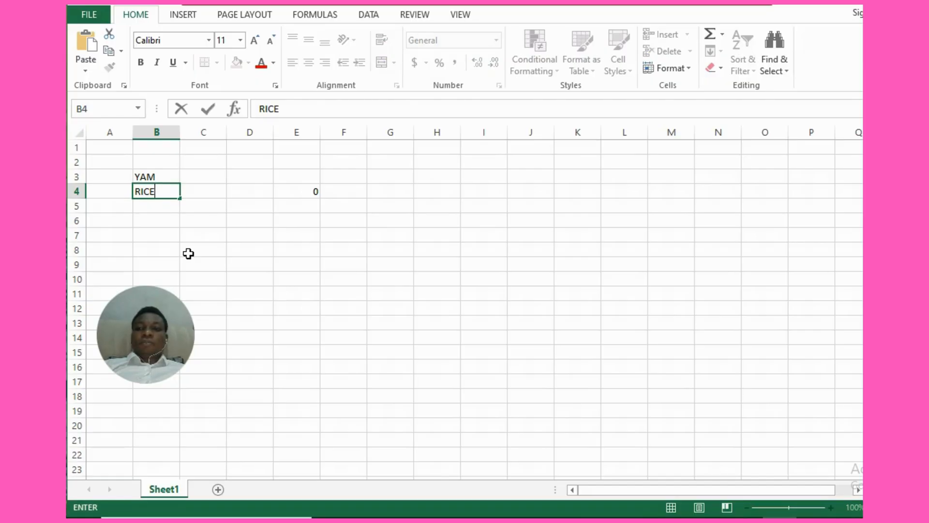
key("Return")
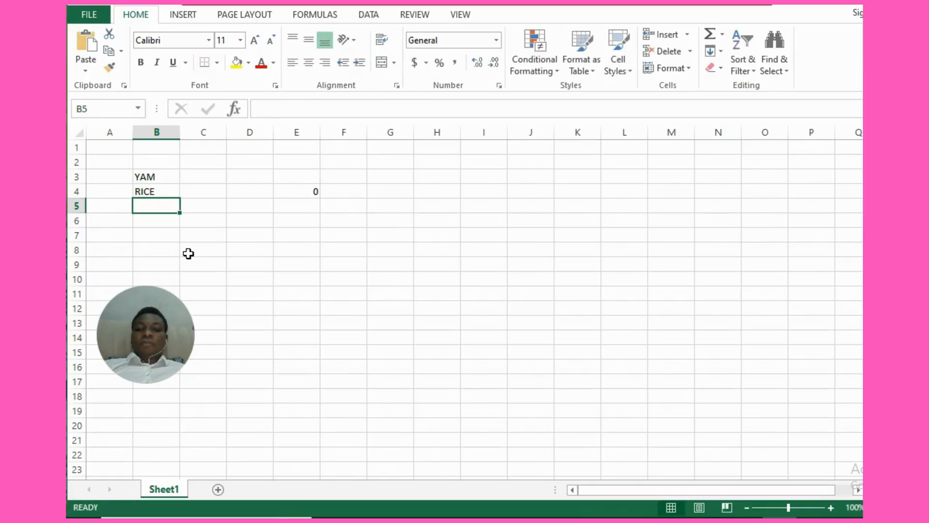
type("EGGS")
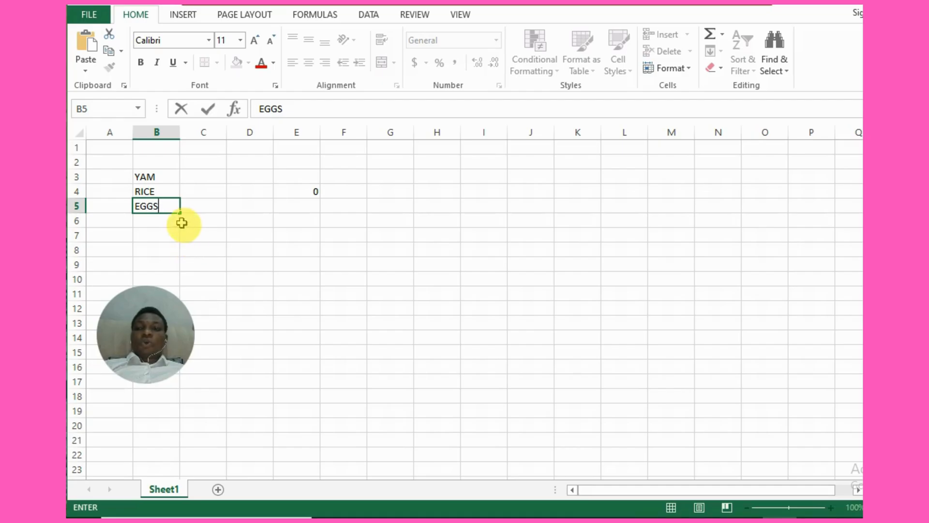
key("Return")
Select cells B3, B4 and B5 one at a time to review the entered items
left_click(148, 177)
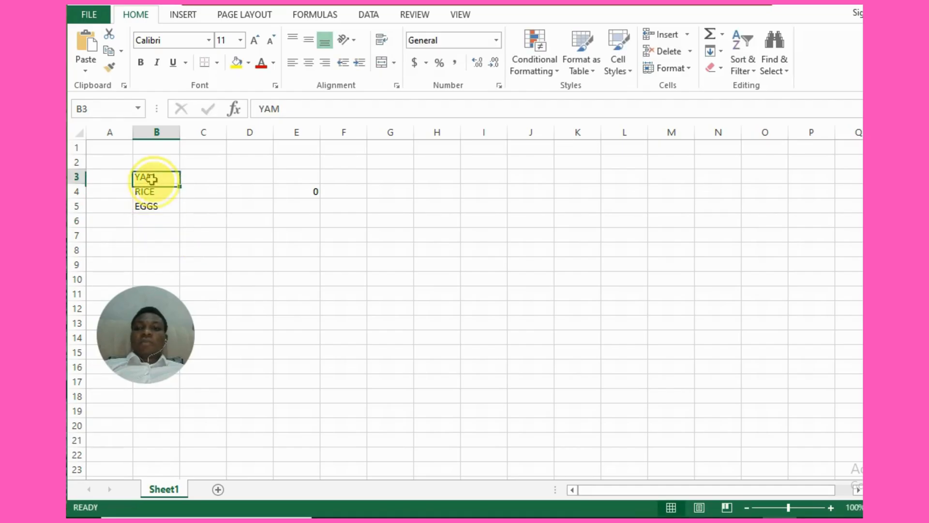
left_click(154, 190)
left_click(155, 207)
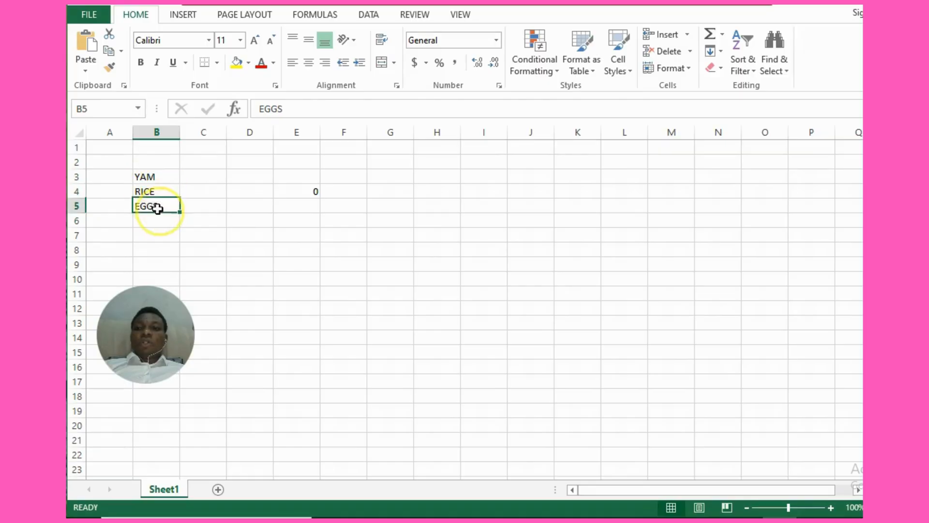
left_click(153, 177)
left_click(153, 191)
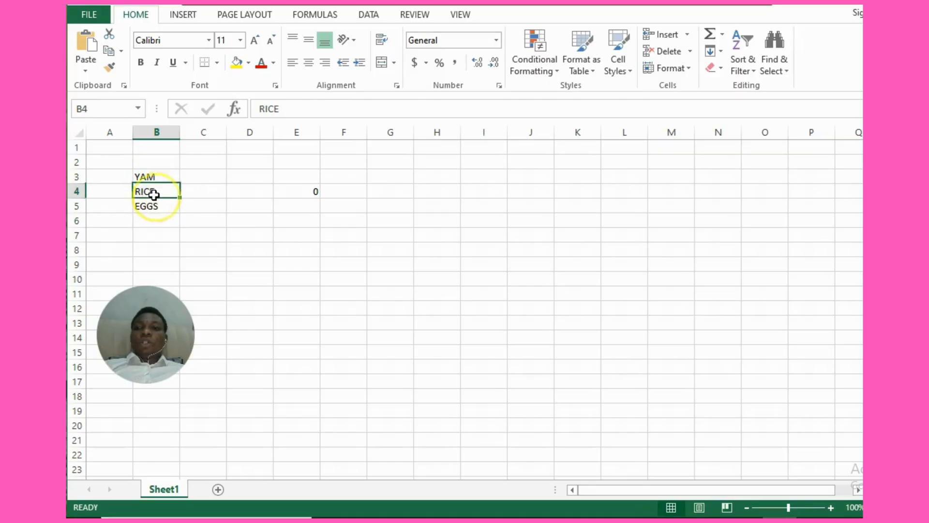
left_click(150, 177)
left_click(153, 190)
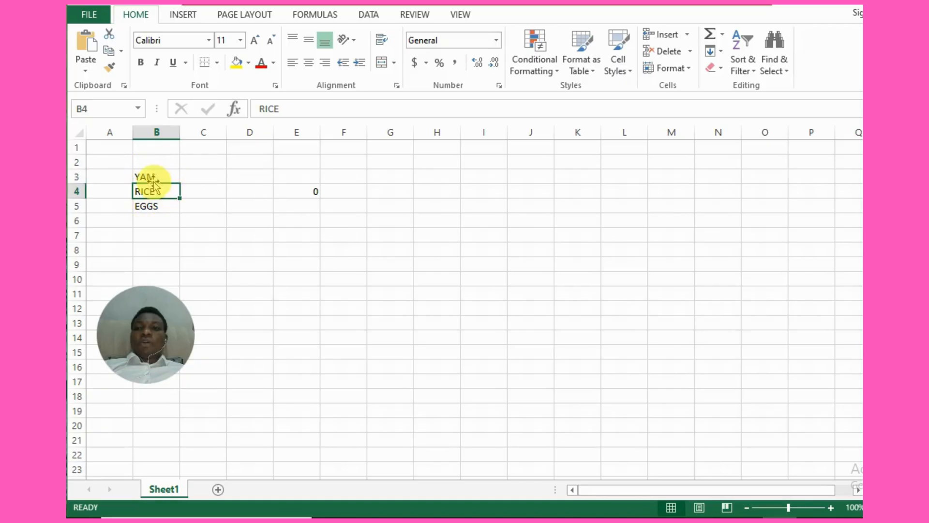
left_click(158, 208)
left_click(152, 177)
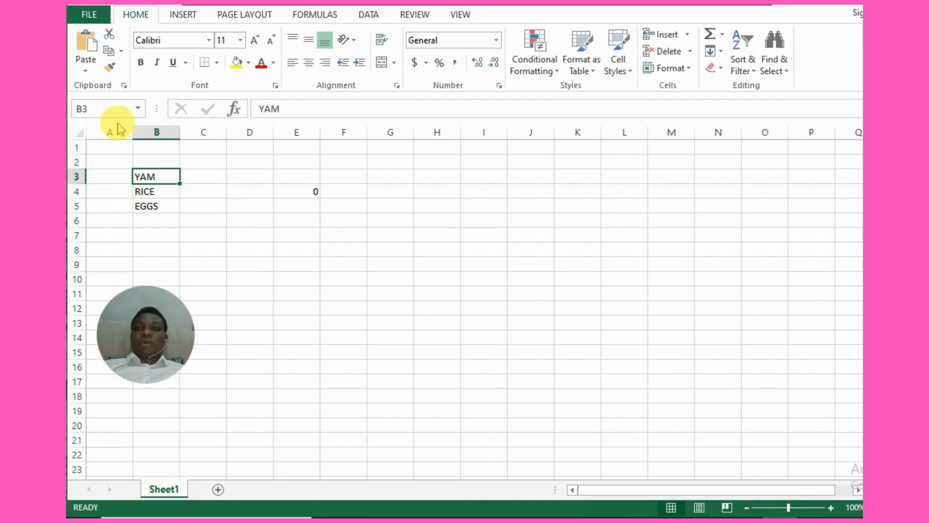
left_click(152, 205)
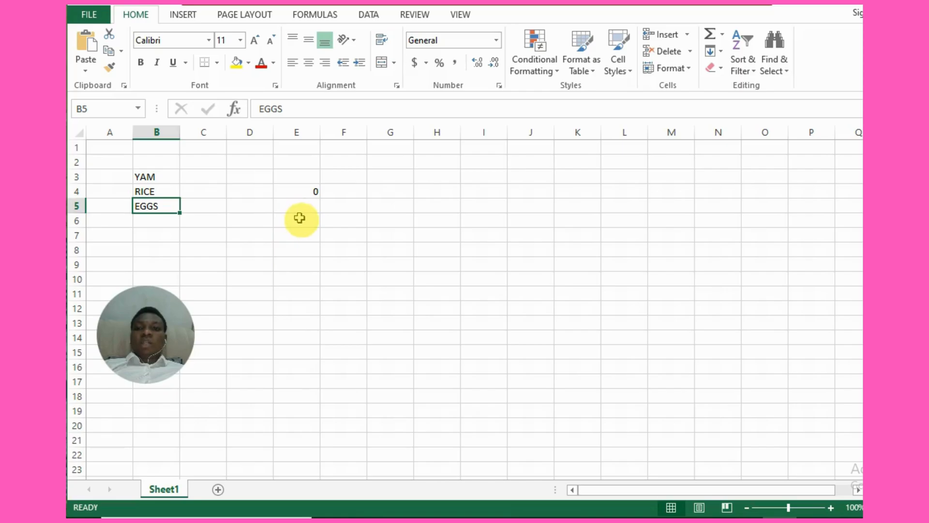
left_click(208, 219)
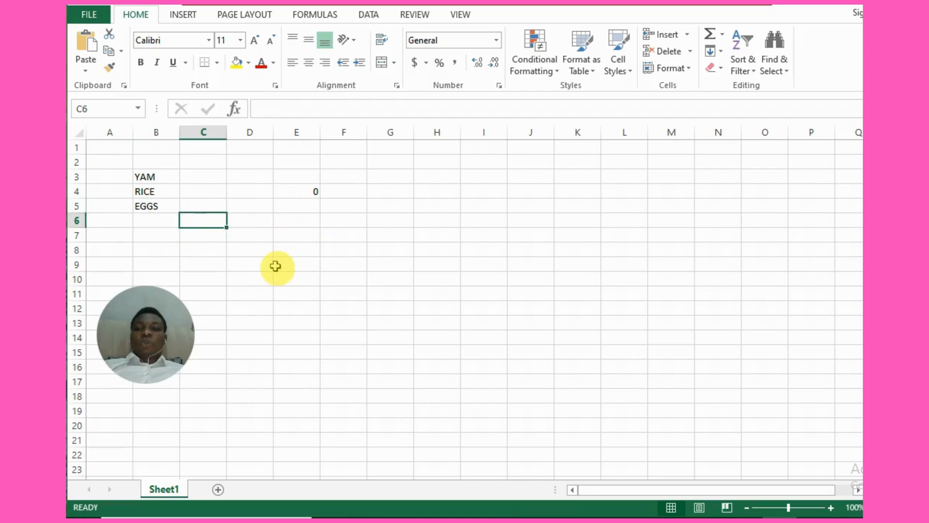